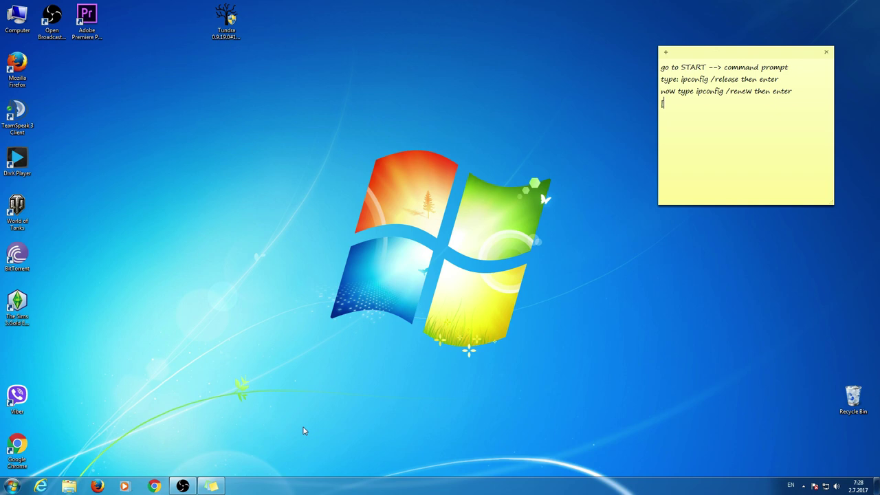
key(Return)
key(BackSpace)
key(BackSpace)
Find Command Prompt by searching for "command prompt", open it and move its window clear of the desktop icons
click(11, 490)
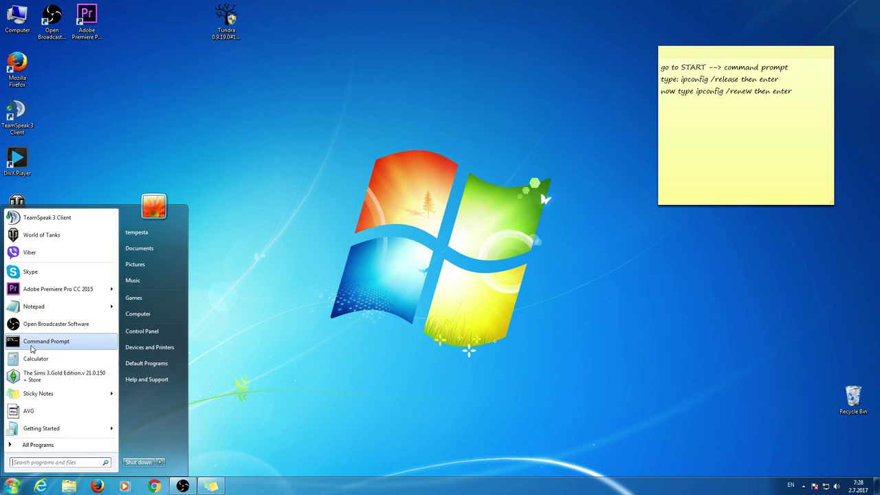
click(48, 464)
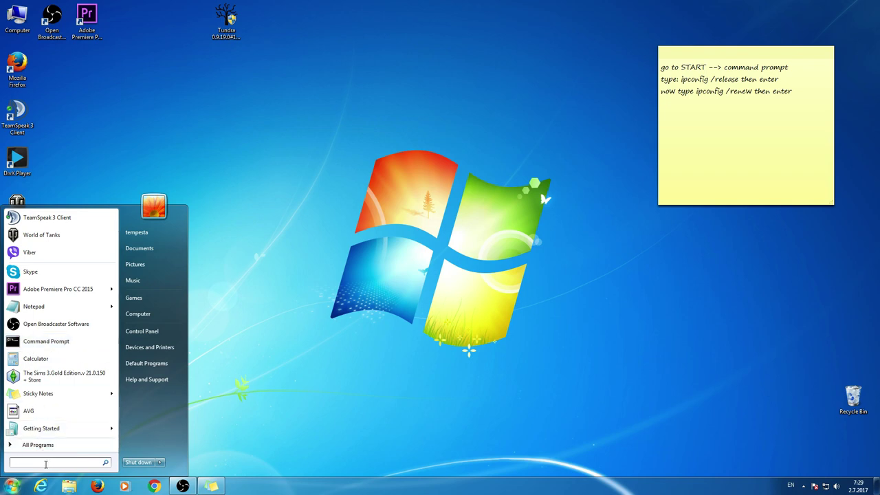
text(com)
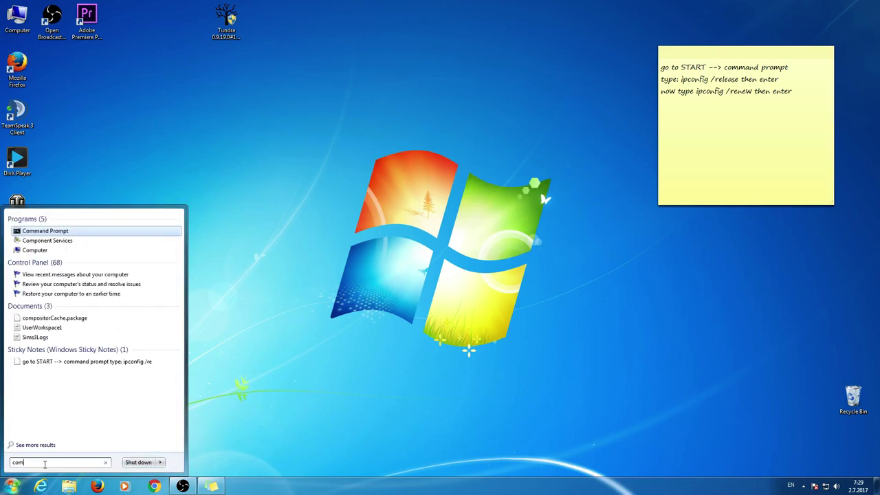
text(mand)
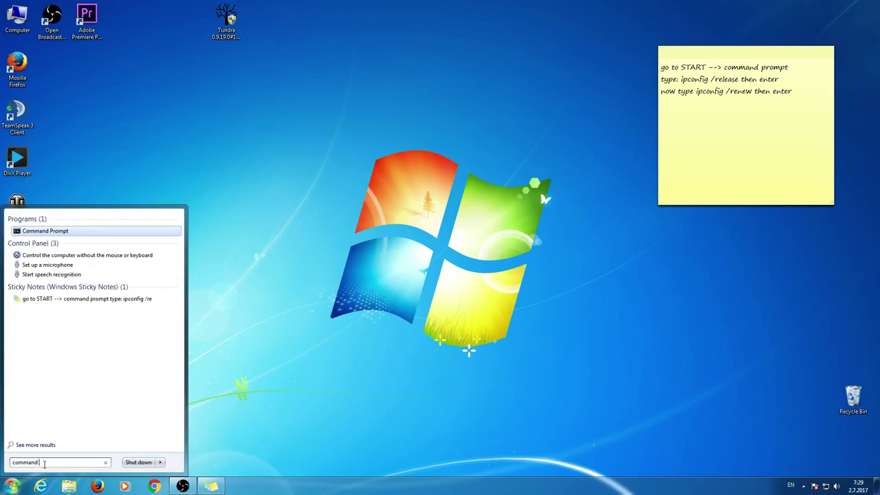
text( prom)
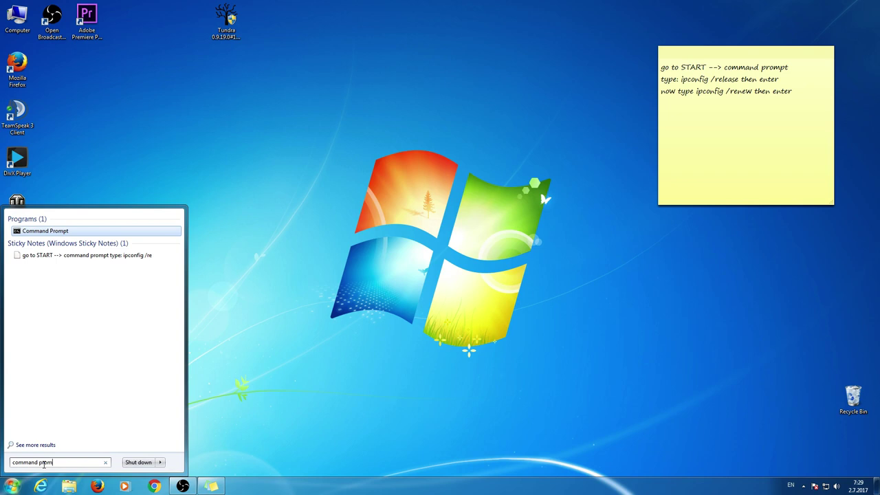
text(pt)
key(Return)
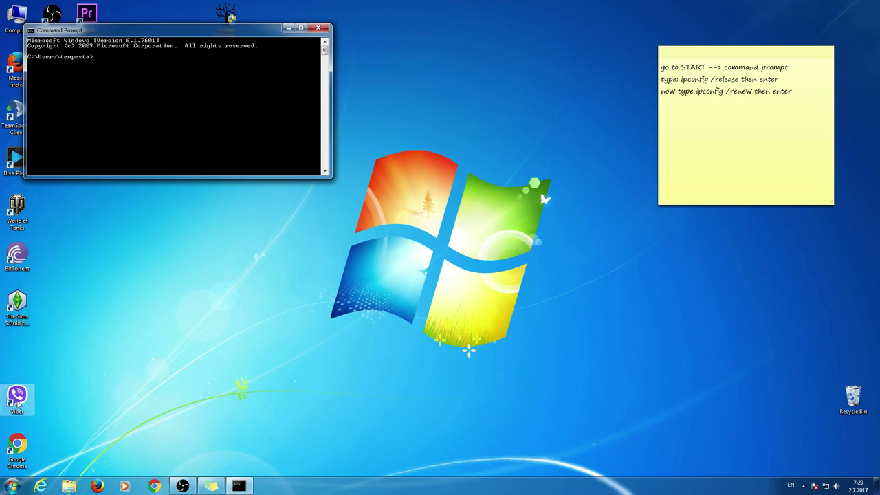
drag(172, 33, 340, 88)
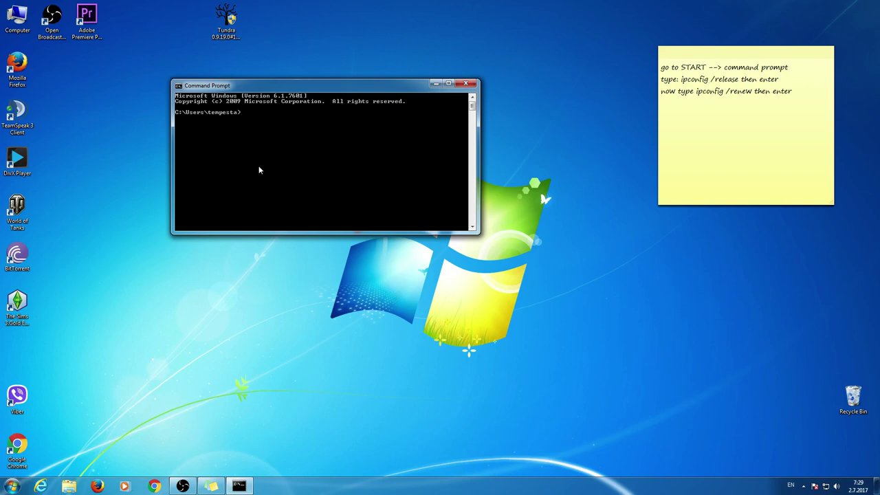
Run ipconfig /release to release the current IP address and look through the command output
text(ipconfig /)
text(release)
key(Return)
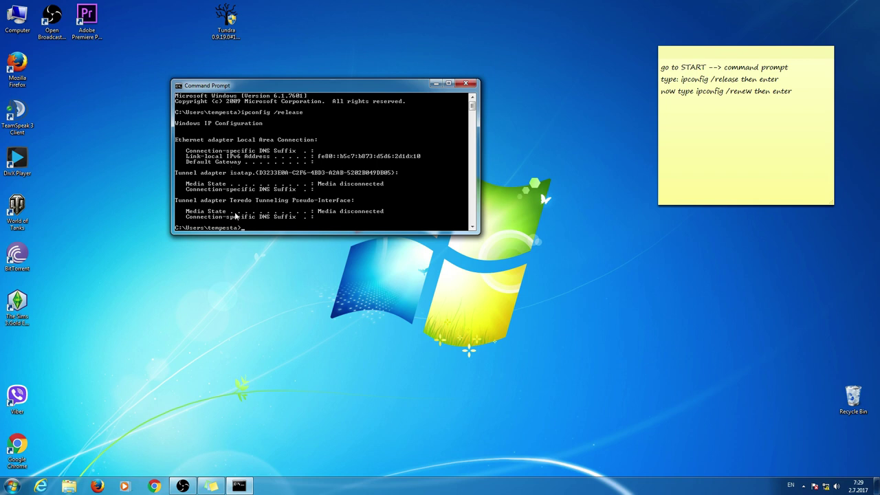
scroll(275, 165, down, 3)
scroll(284, 168, up, 2)
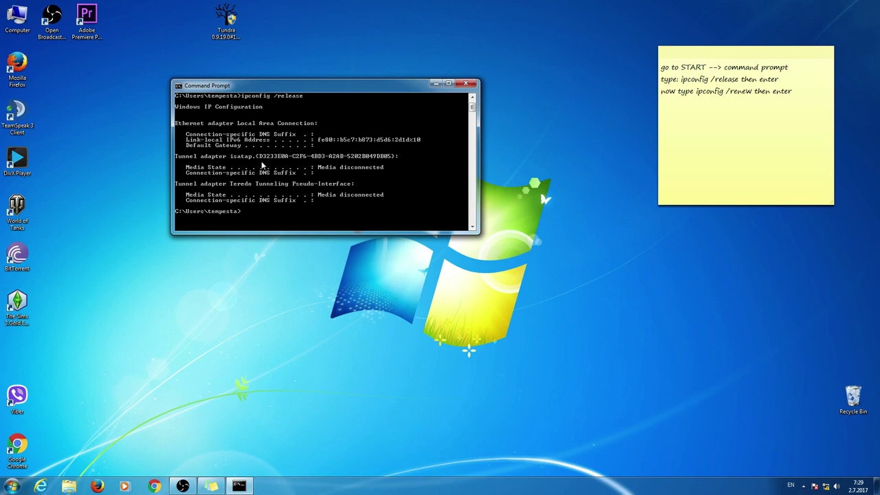
scroll(303, 170, down, 3)
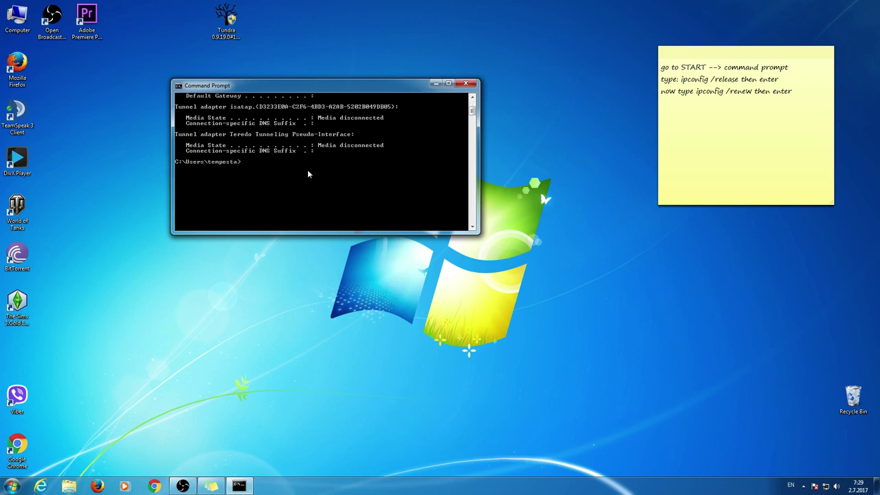
scroll(308, 169, up, 1)
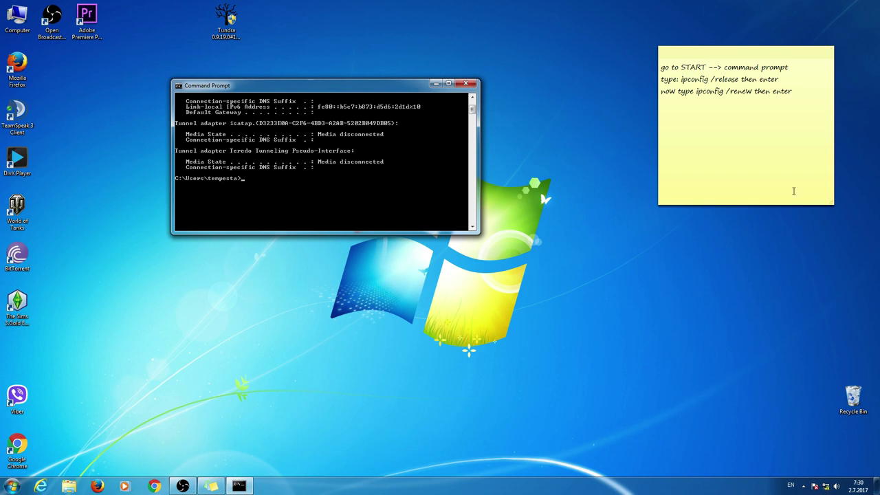
Run ipconfig /renew in Command Prompt to request a new IP address
click(698, 94)
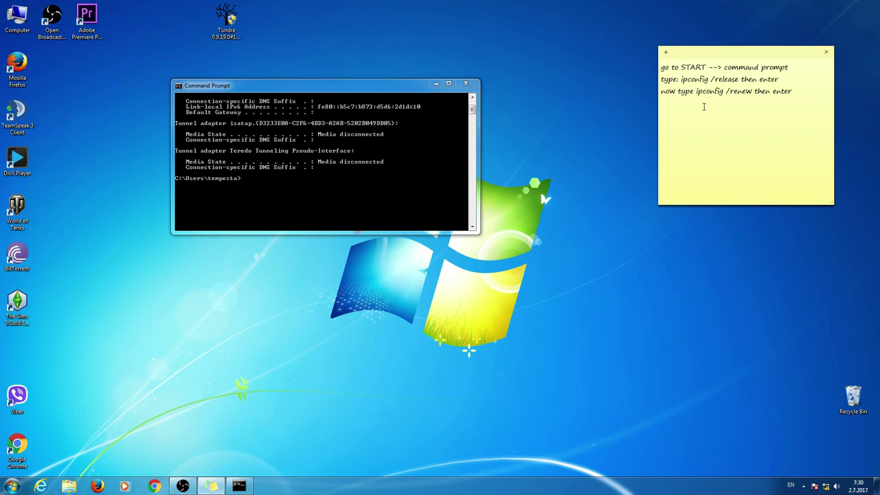
click(232, 217)
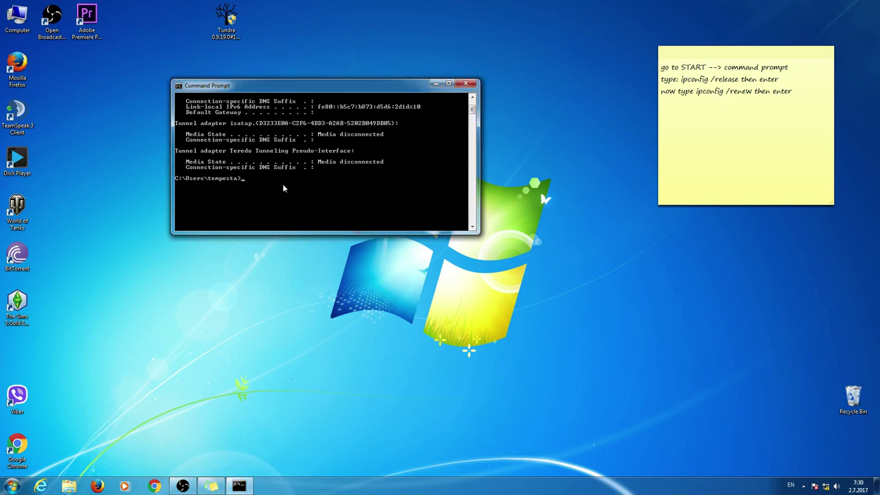
text(ipconfig /renew)
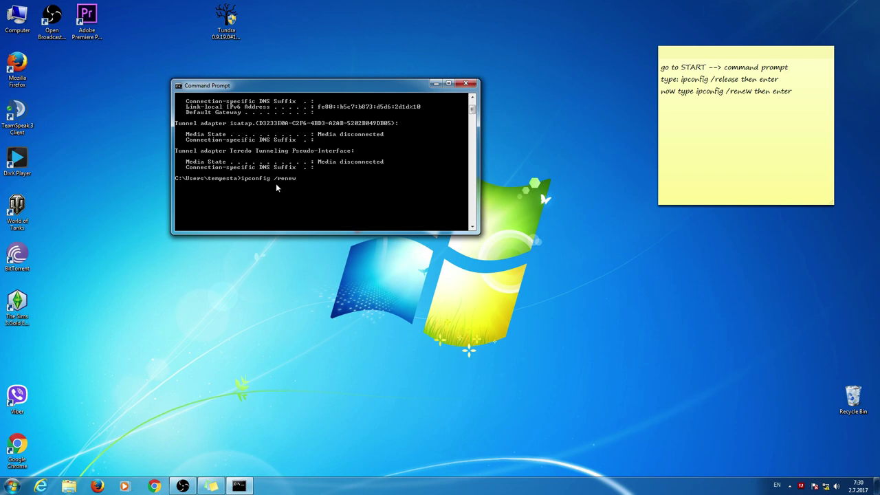
key(Return)
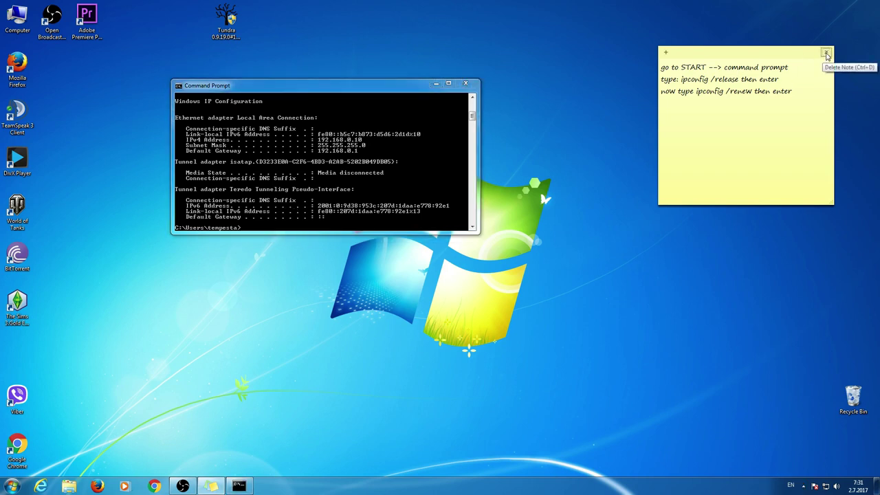
Delete the sticky note with the ipconfig instructions, confirming the deletion, and close Command Prompt
click(828, 53)
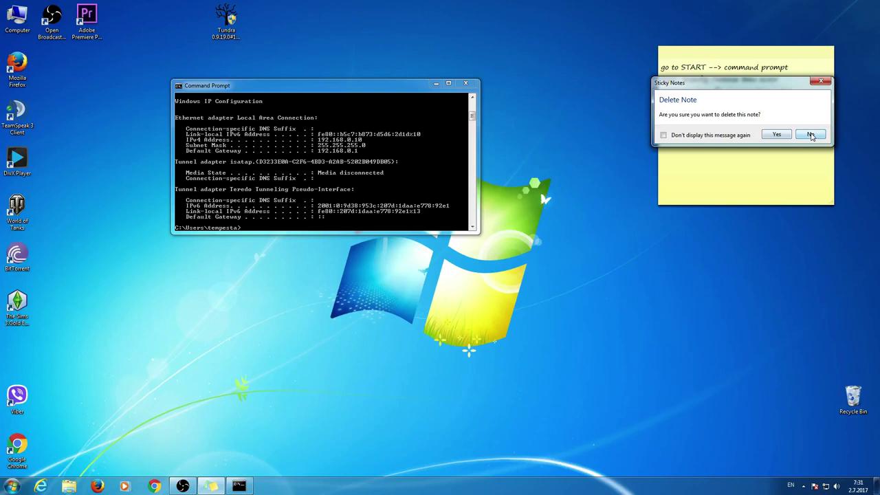
click(779, 138)
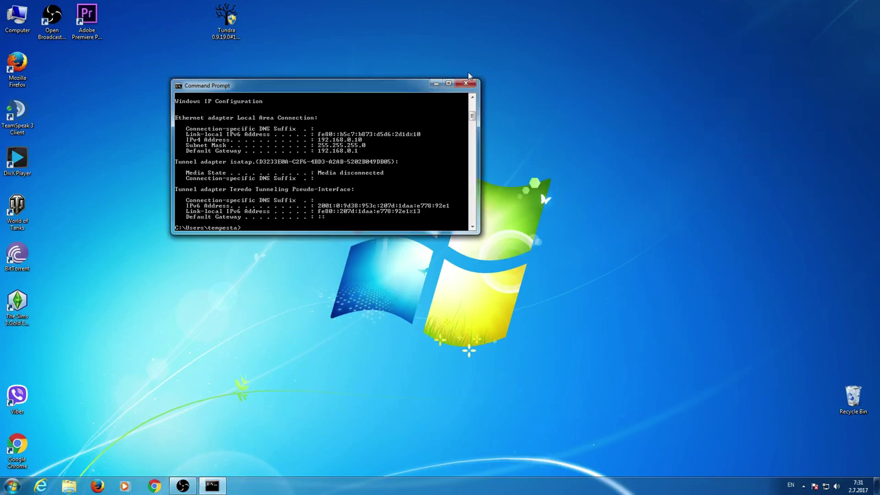
click(467, 84)
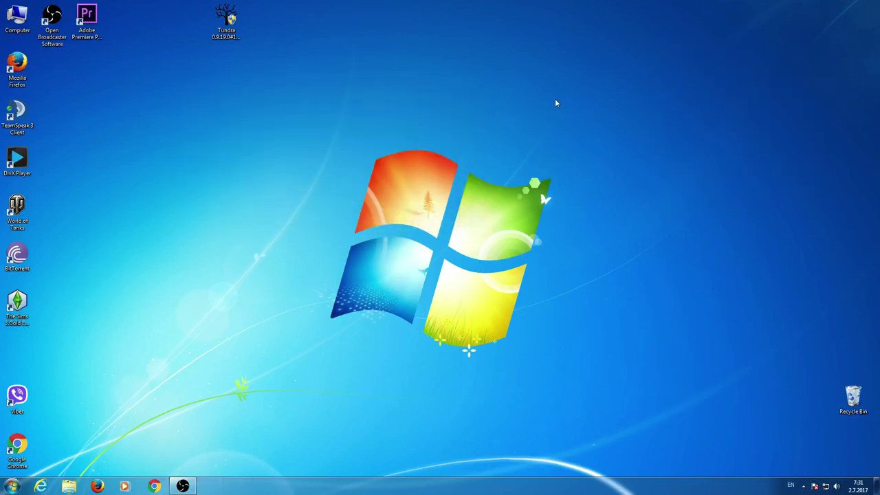
Open the Network and Sharing Center from the Network and Internet settings in Control Panel and move its window higher on the desktop
click(11, 487)
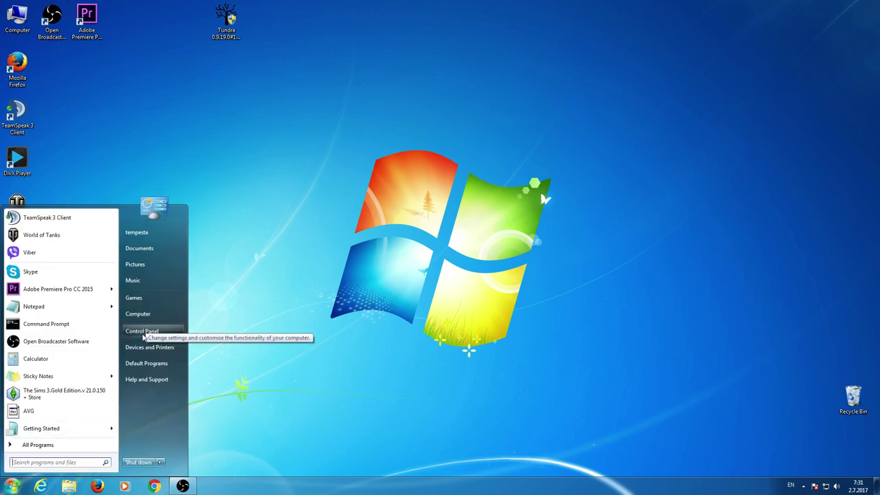
click(142, 332)
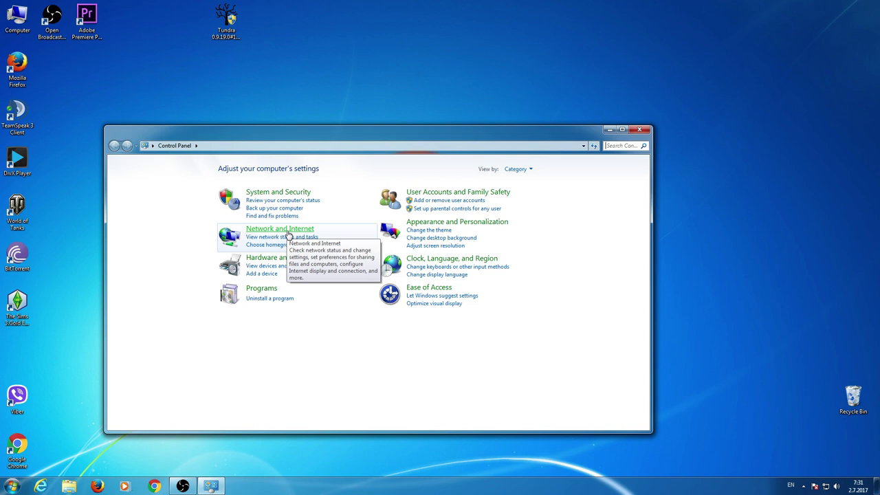
click(287, 233)
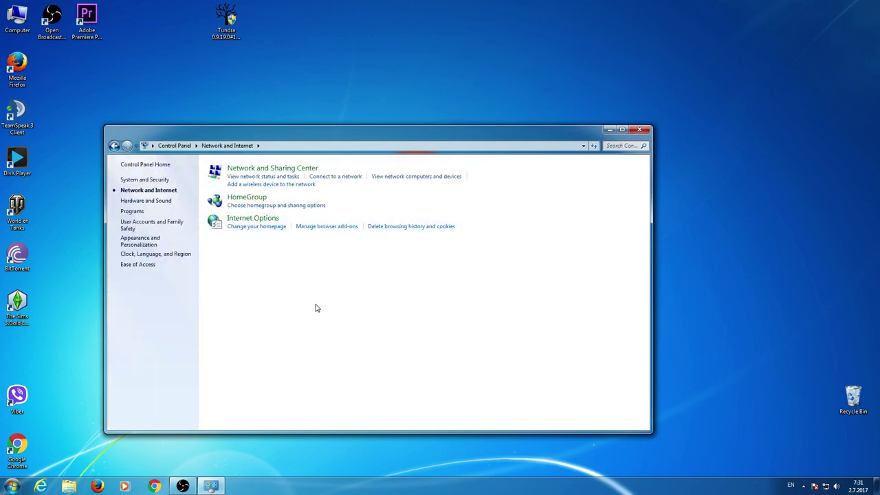
click(263, 169)
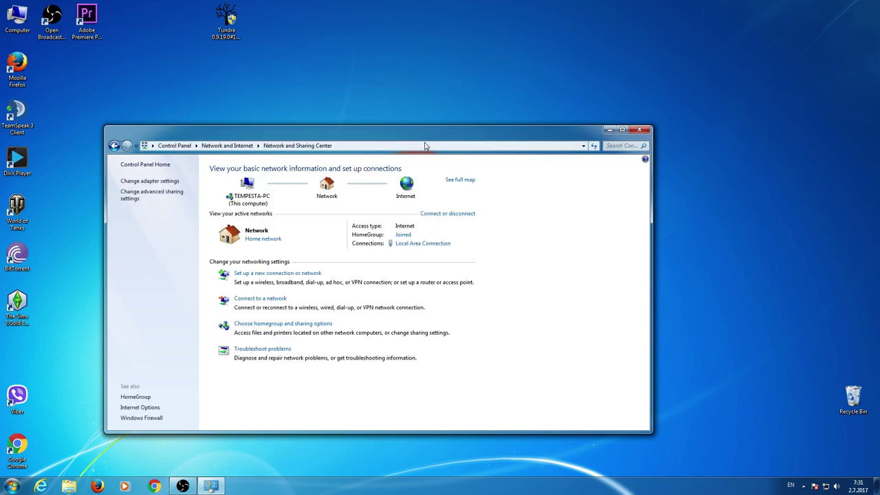
drag(424, 133, 448, 95)
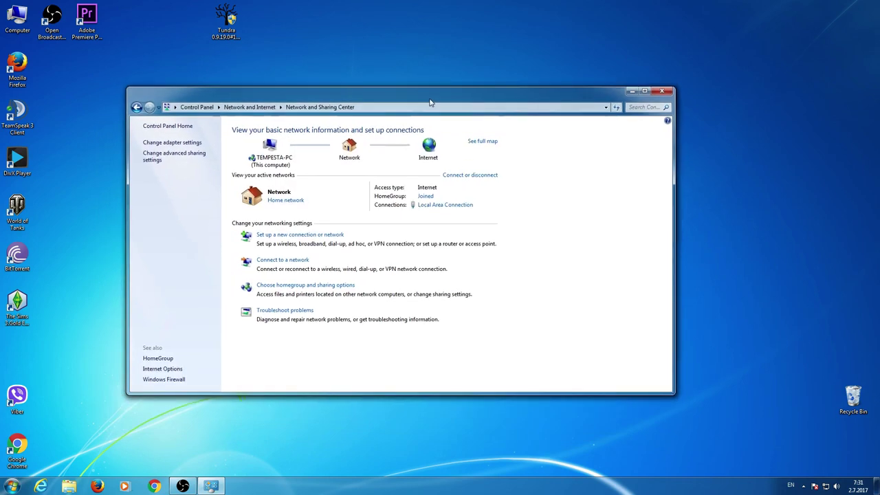
Open the Local Area Connection status and its properties, arranging the dialogs so the list of connection items is easy to see
click(439, 210)
click(447, 207)
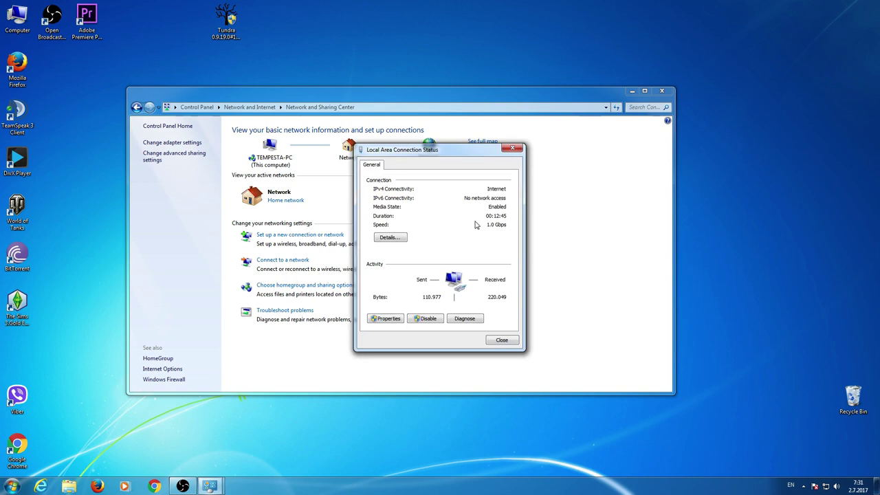
drag(453, 154, 354, 76)
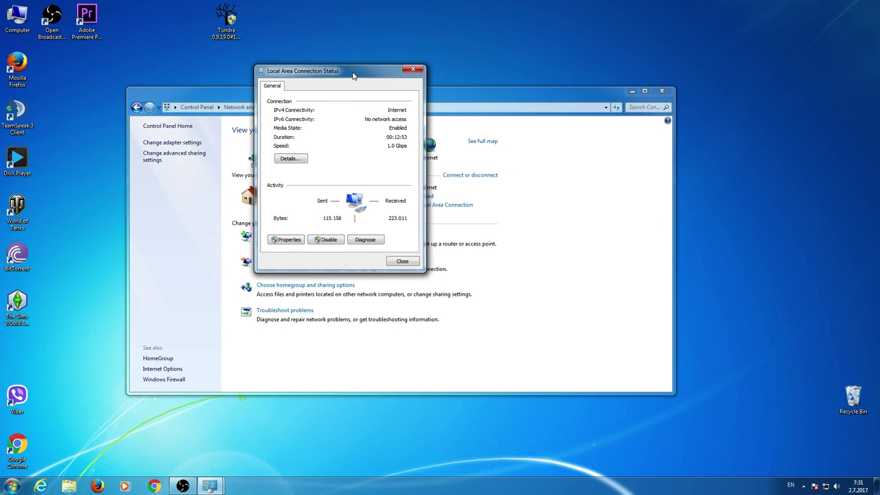
drag(353, 76, 377, 55)
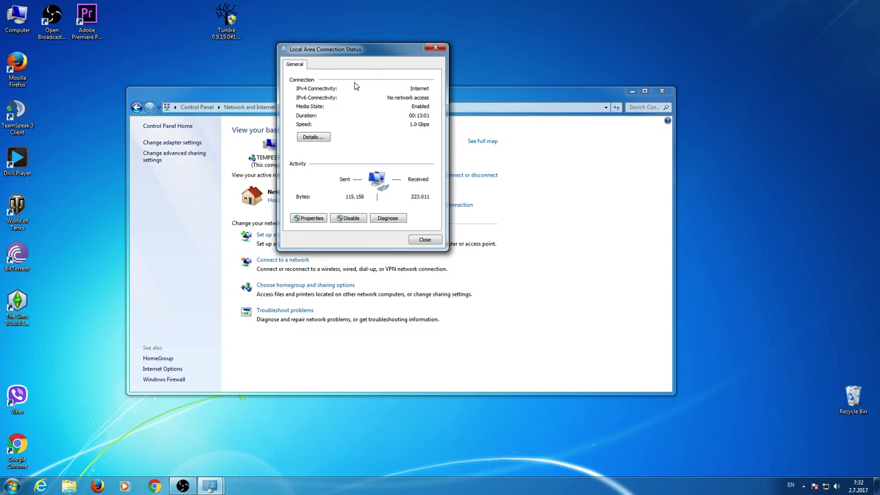
click(307, 217)
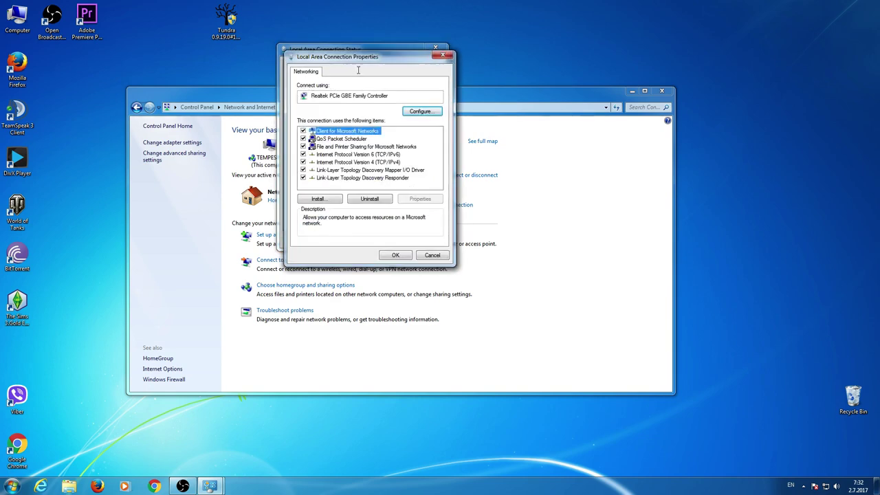
drag(357, 63, 350, 102)
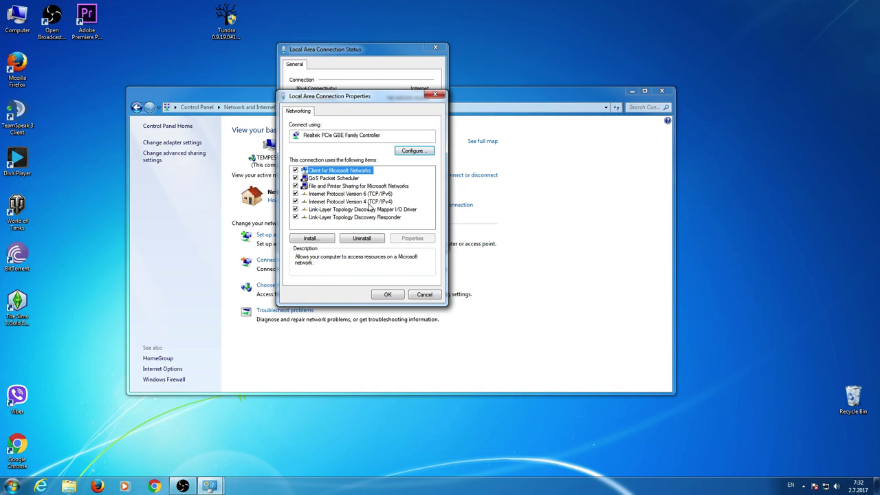
Check that Internet Protocol Version 4 obtains its IP and DNS addresses automatically, including its alternate configuration, and accept the settings
double_click(346, 203)
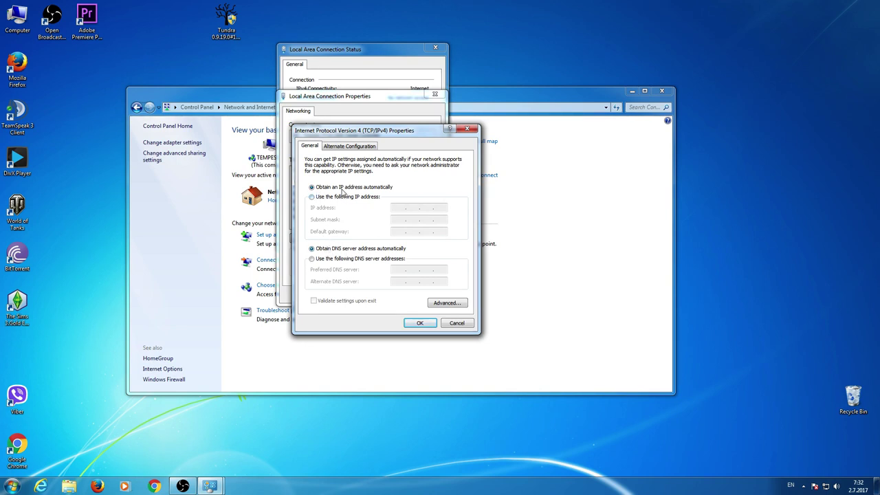
click(348, 146)
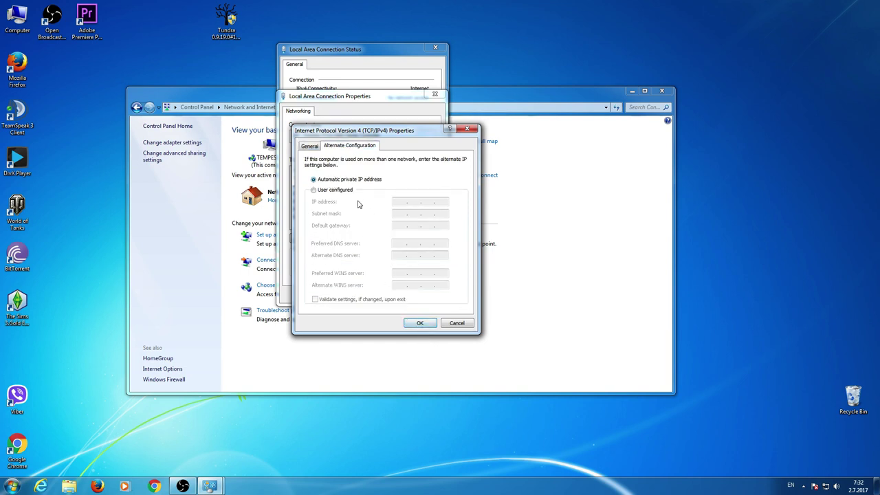
click(310, 147)
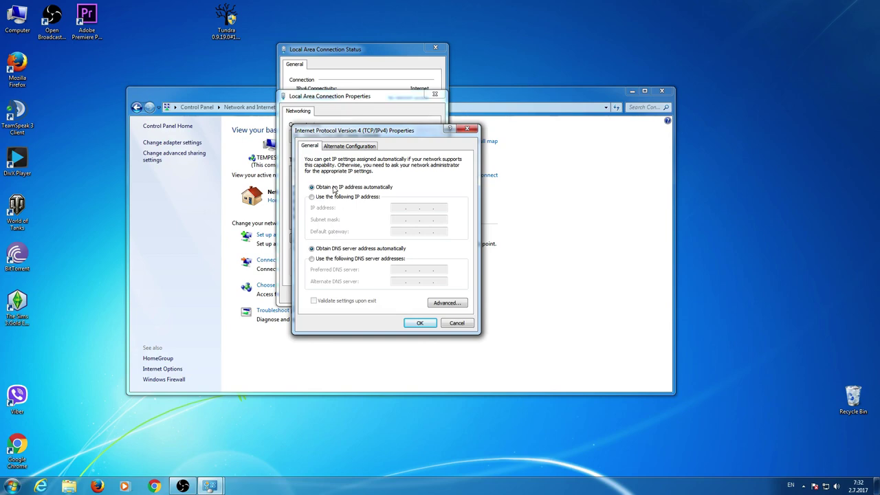
click(410, 324)
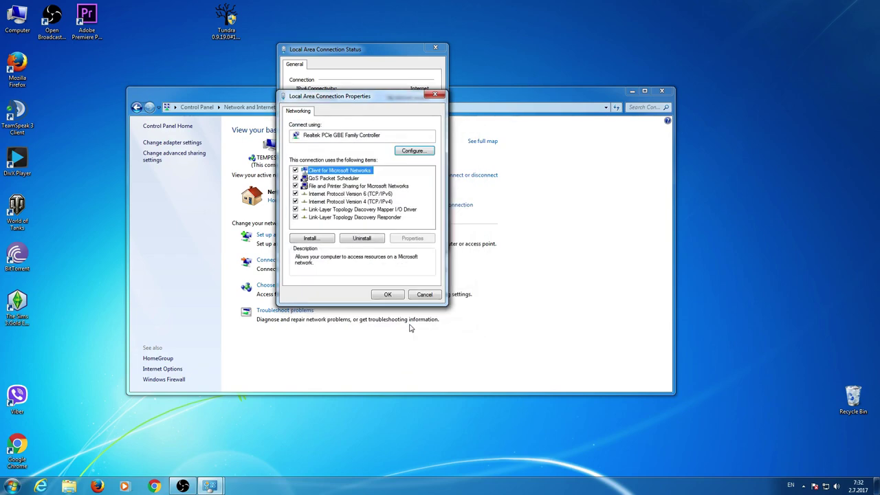
Disable Internet Protocol Version 6 (TCP/IPv6) for the local area connection, apply the change and move the status dialog aside
drag(380, 104, 382, 116)
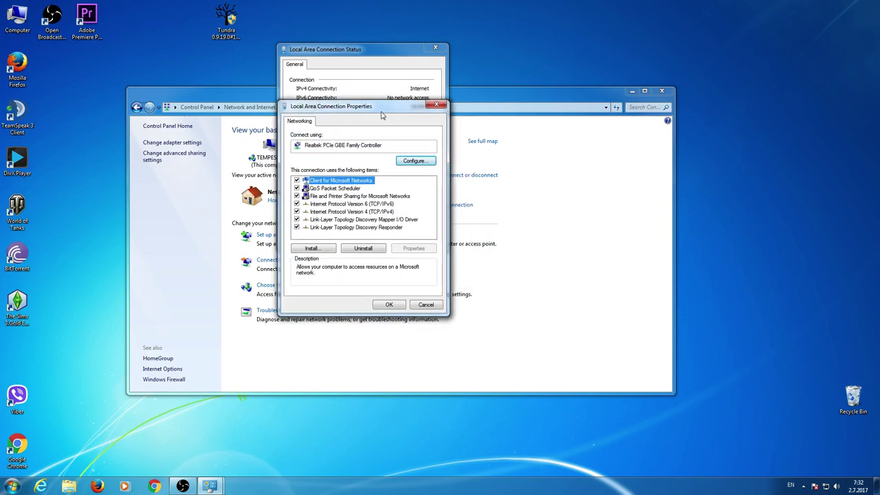
click(297, 204)
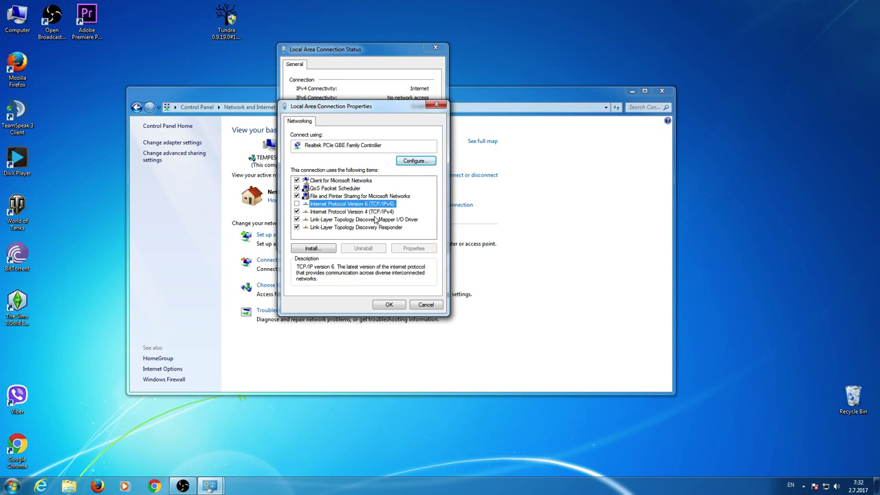
click(389, 305)
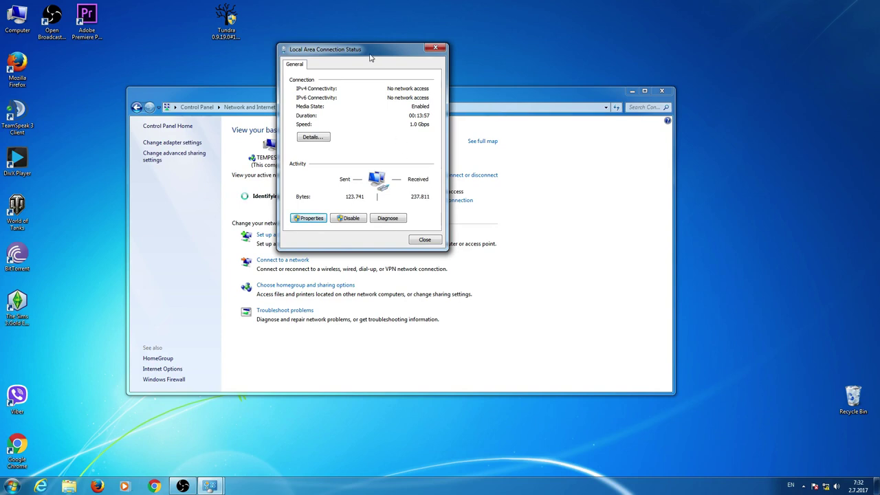
drag(372, 56, 296, 107)
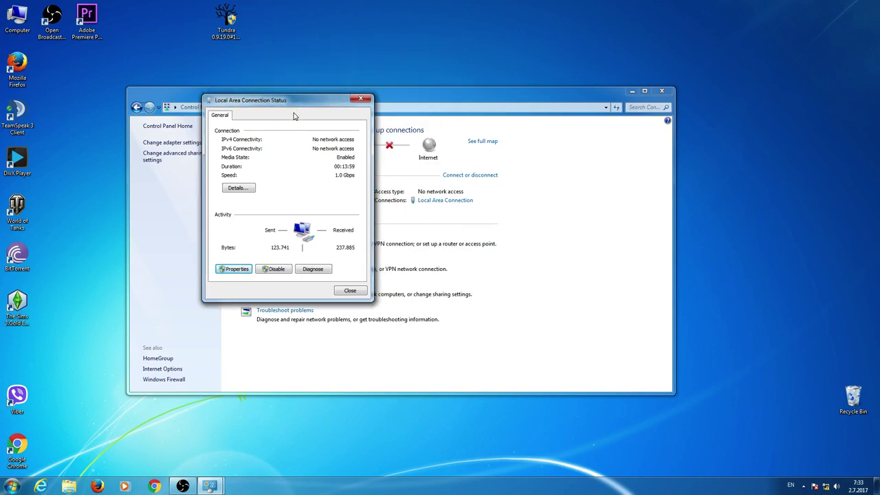